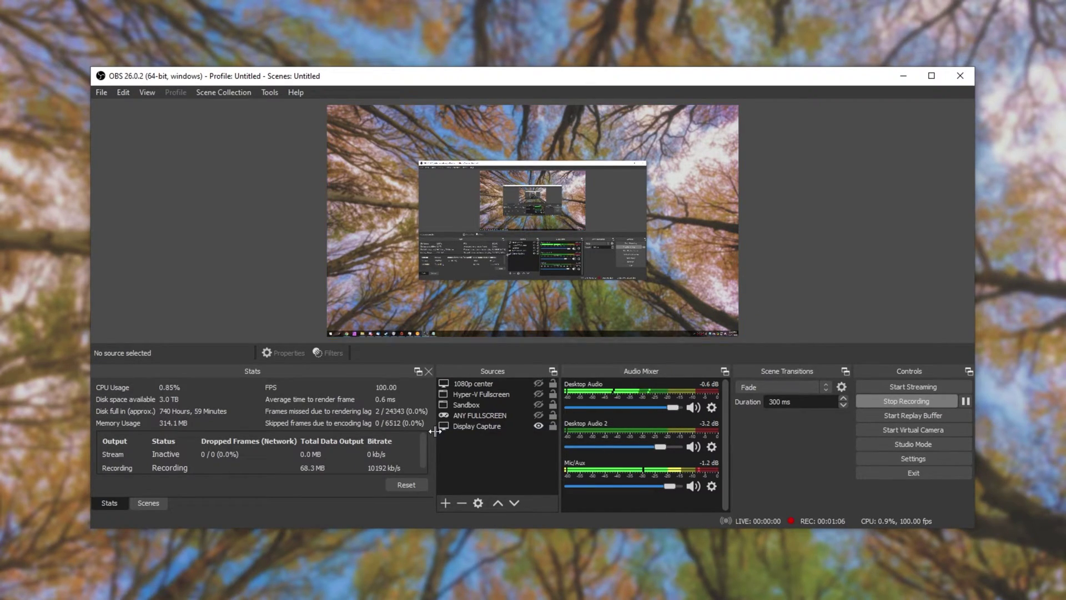
Drag the splitter between Sources and Audio Mixer left so the mixer meters get more width
{"action": "left_click_drag", "start_coordinate": [560, 436], "coordinate": [537, 444]}
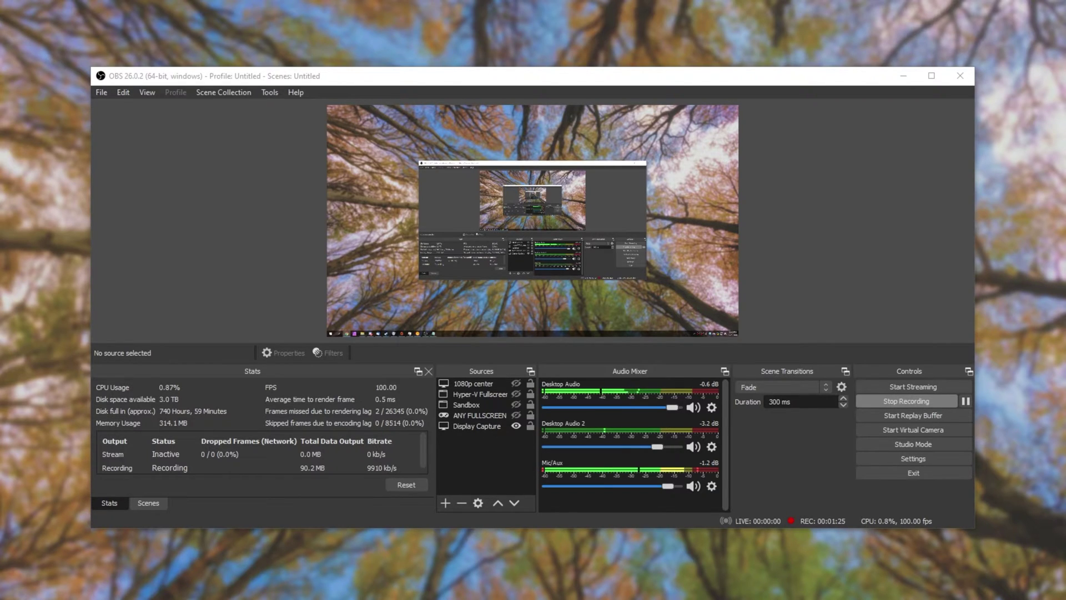
Push the splitter right of the Audio Mixer toward the transitions and controls panels to widen it further
{"action": "left_click", "coordinate": [752, 472]}
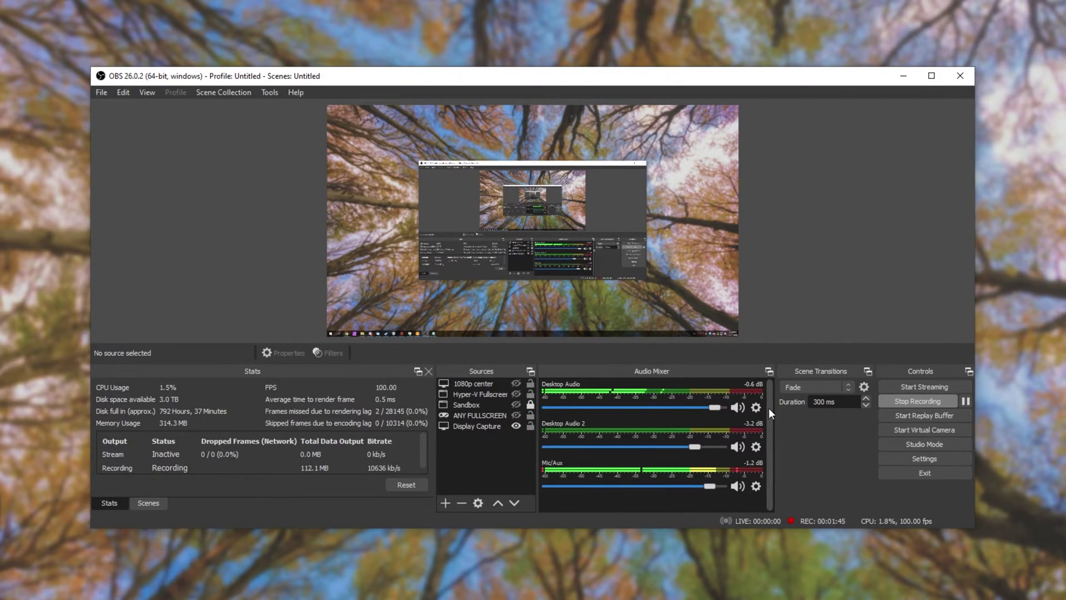
{"action": "left_click_drag", "start_coordinate": [769, 409], "coordinate": [784, 409]}
Add a Noise Gate to the Mic/Aux source from its gear-menu Filters window
{"action": "left_click", "coordinate": [757, 486]}
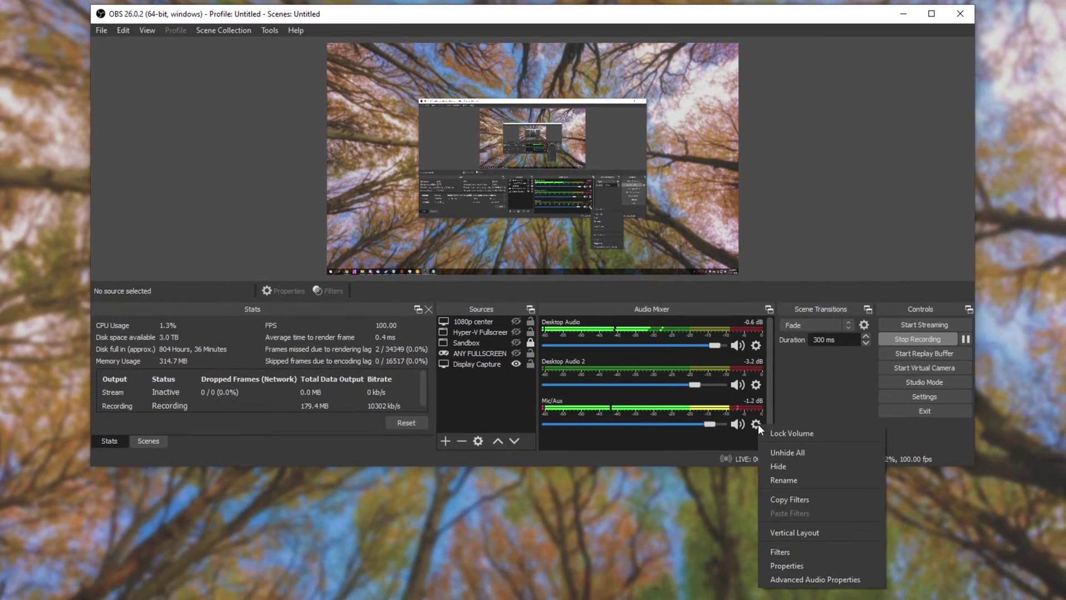
{"action": "left_click", "coordinate": [798, 552]}
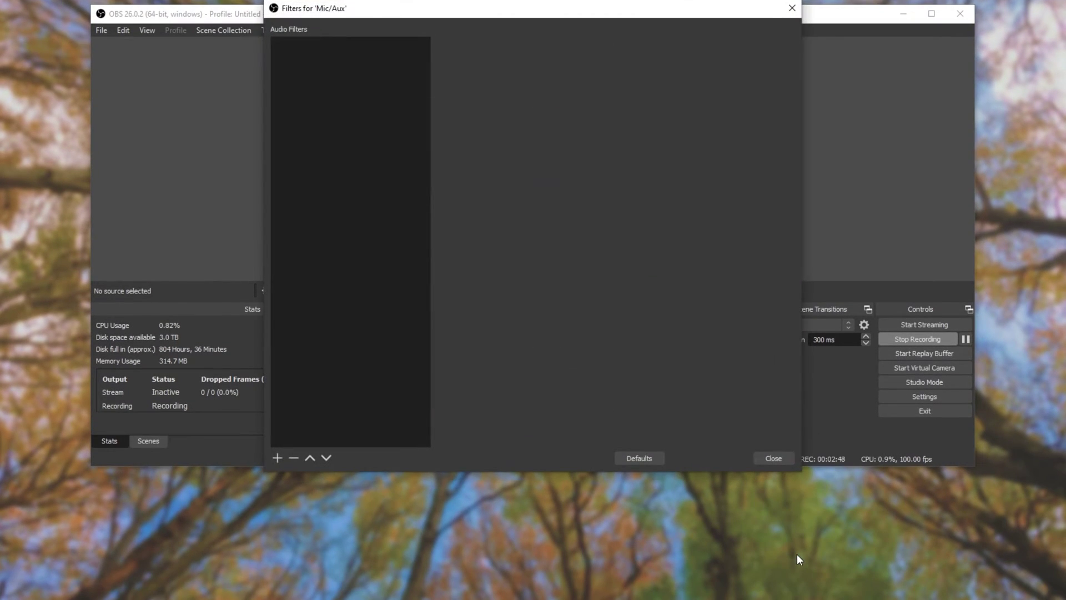
{"action": "left_click", "coordinate": [276, 458]}
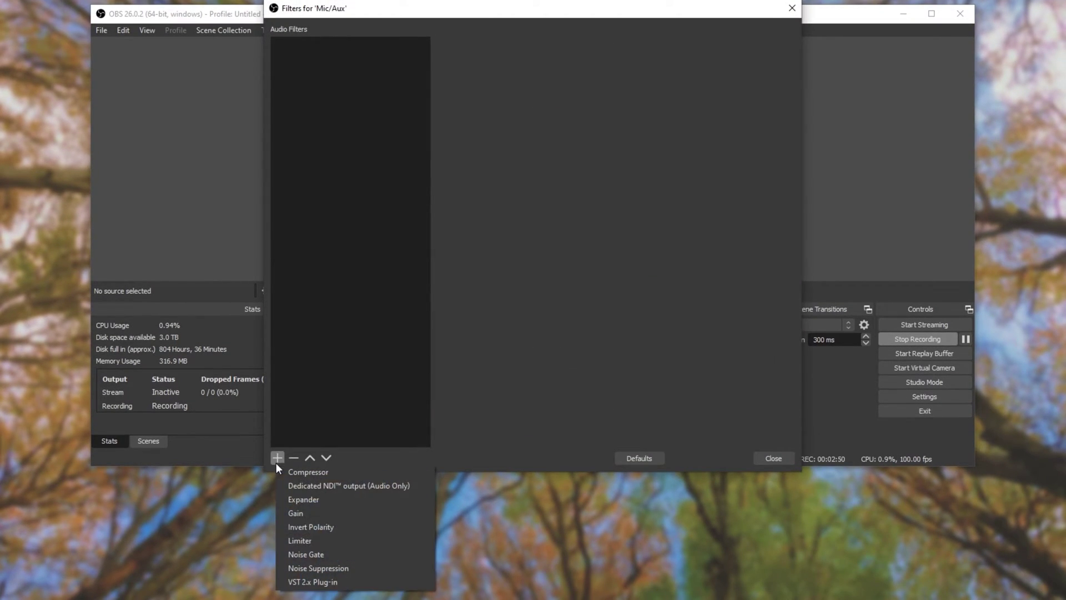
{"action": "left_click", "coordinate": [369, 553]}
{"action": "left_click", "coordinate": [510, 264]}
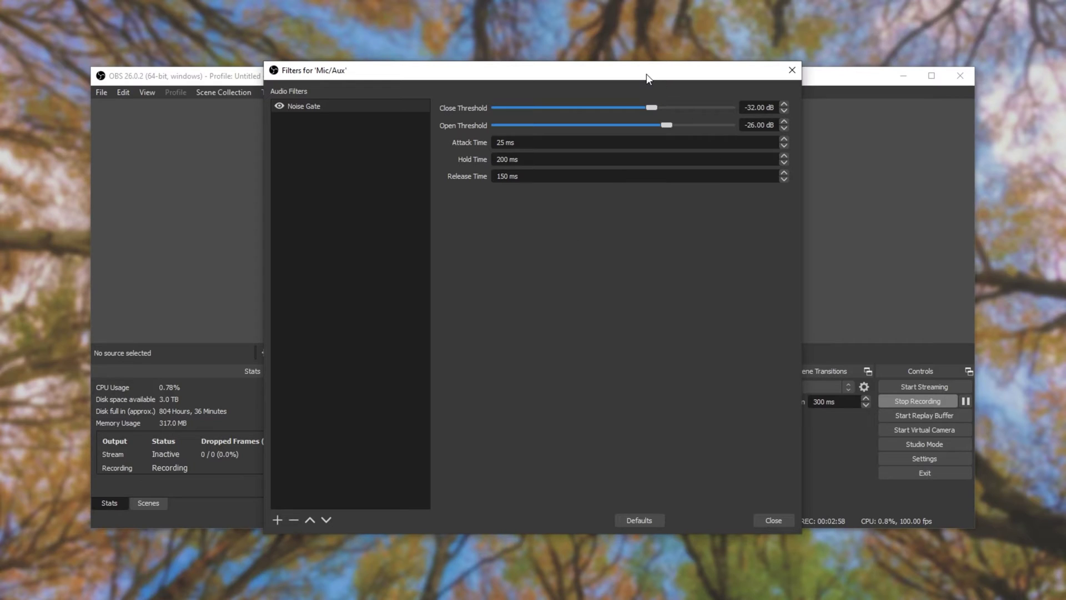
Enter -45 dB as the Noise Gate Close Threshold and -40 dB as the Open Threshold
{"action": "left_click_drag", "start_coordinate": [647, 77], "coordinate": [385, 84]}
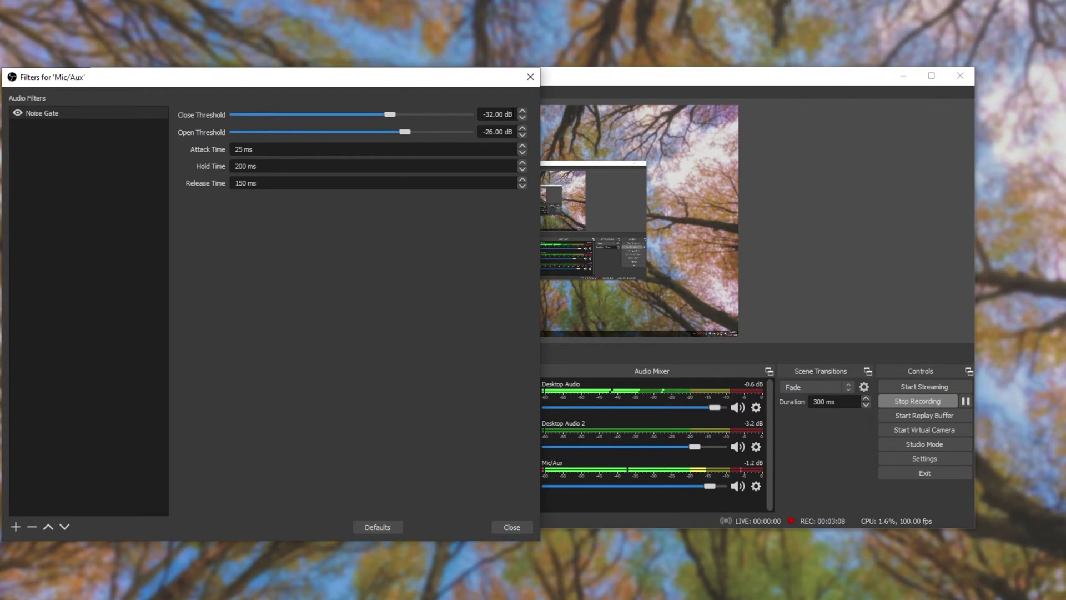
{"action": "left_click_drag", "start_coordinate": [483, 132], "coordinate": [525, 181]}
{"action": "left_click", "coordinate": [514, 113]}
{"action": "left_click_drag", "start_coordinate": [514, 113], "coordinate": [433, 214]}
{"action": "type", "text": "-45"}
{"action": "key", "text": "Return"}
{"action": "key", "text": "shift+Home"}
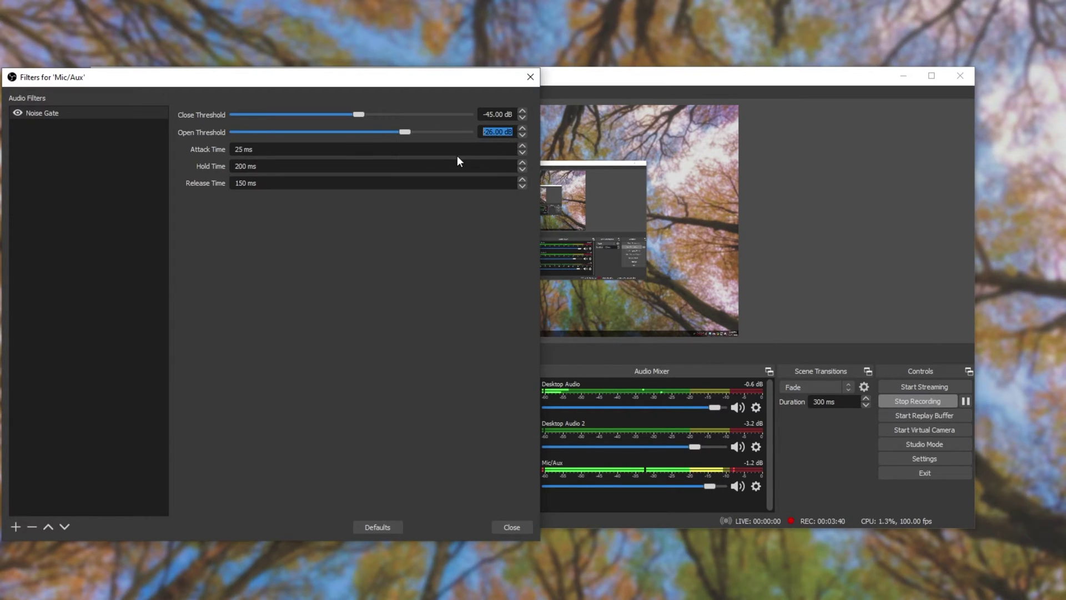
{"action": "type", "text": "-40"}
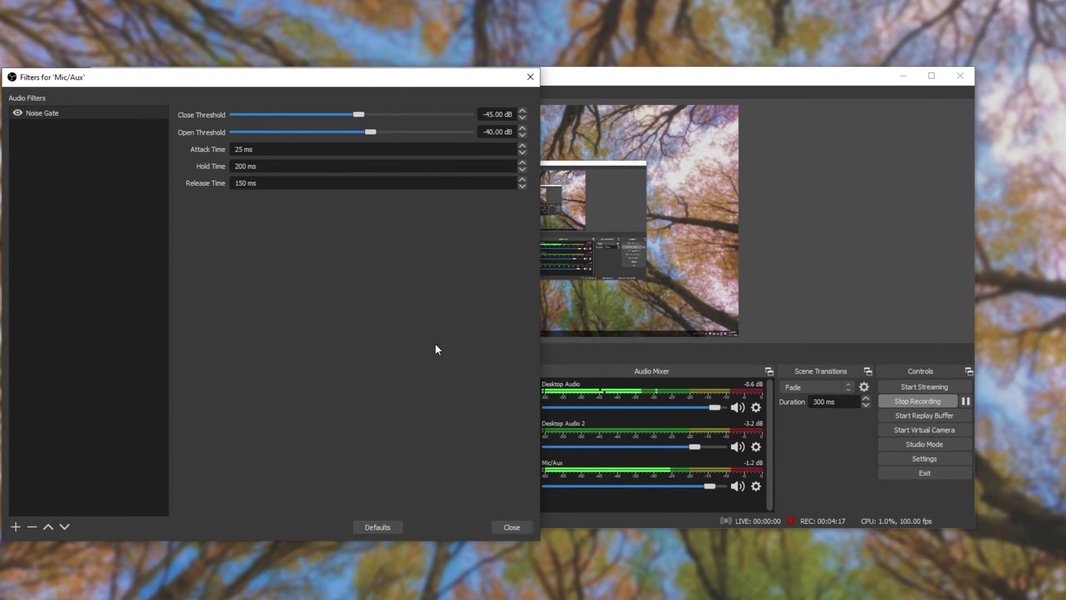
Check the Attack (25 ms), Hold (200 ms) and Release (150 ms) times, then bring up the add-filter list
{"action": "left_click", "coordinate": [274, 184]}
{"action": "double_click", "coordinate": [271, 149]}
{"action": "double_click", "coordinate": [289, 166]}
{"action": "key", "text": "Tab"}
{"action": "left_click", "coordinate": [304, 225]}
{"action": "left_click", "coordinate": [15, 526]}
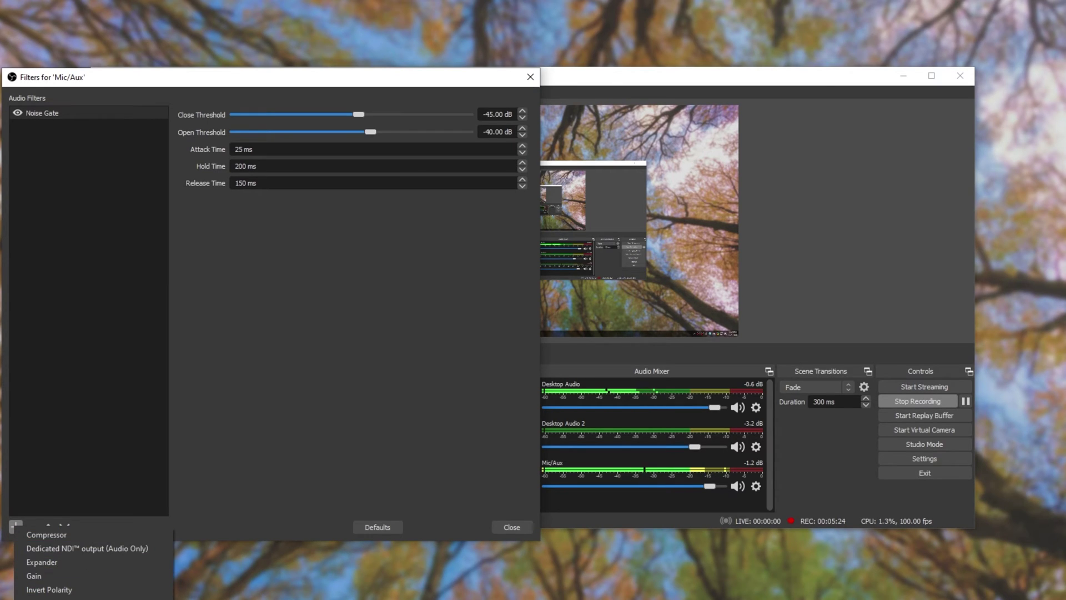
Add a Noise Suppression filter below the Noise Gate on Mic/Aux
{"action": "left_click", "coordinate": [56, 598]}
{"action": "left_click", "coordinate": [252, 335]}
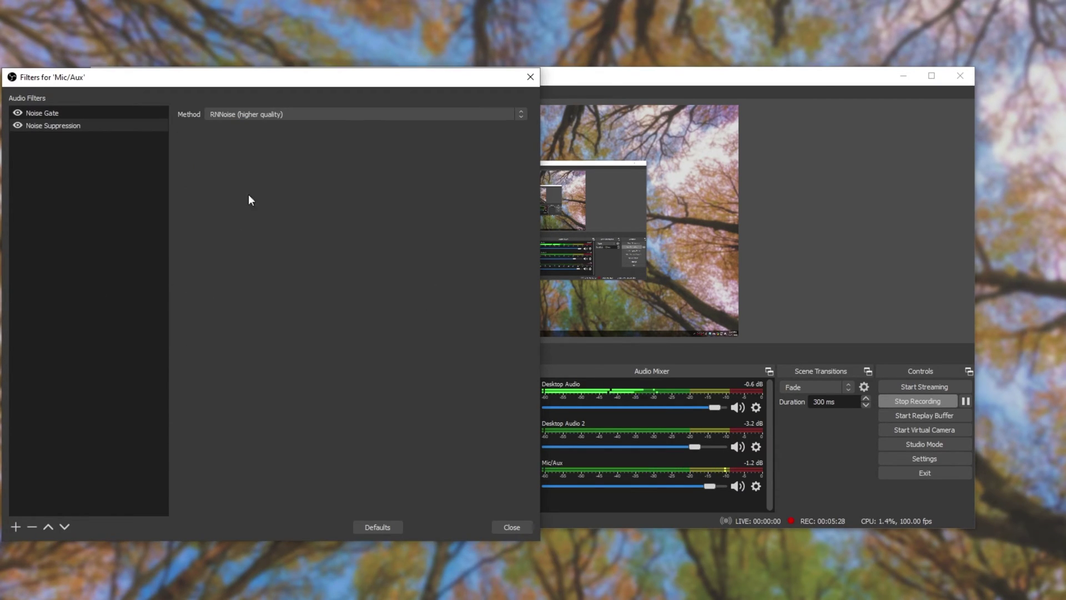
{"action": "left_click", "coordinate": [287, 113]}
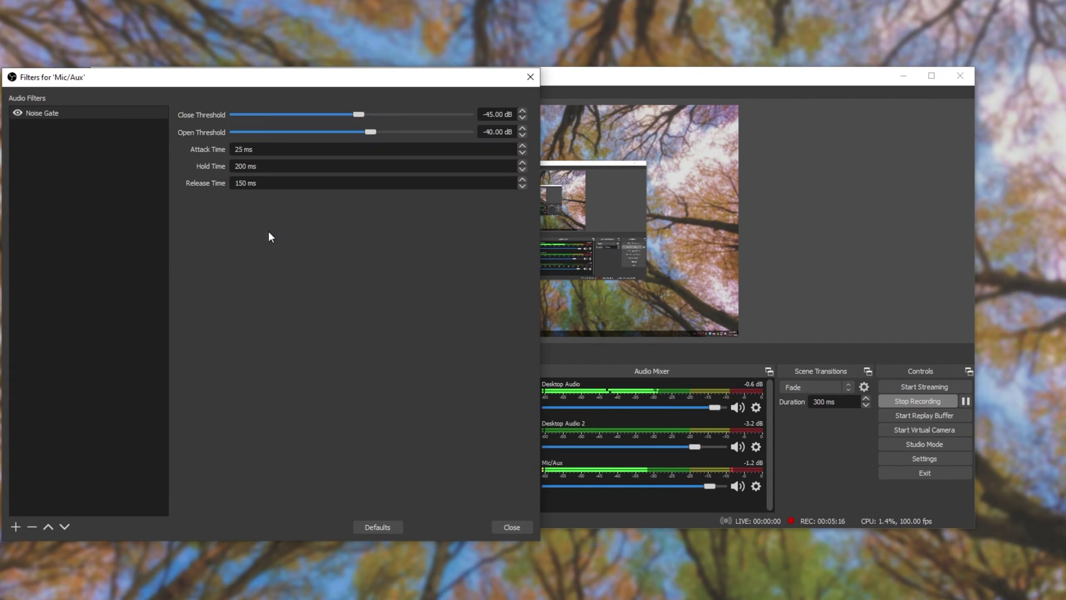
{"action": "left_click", "coordinate": [14, 525]}
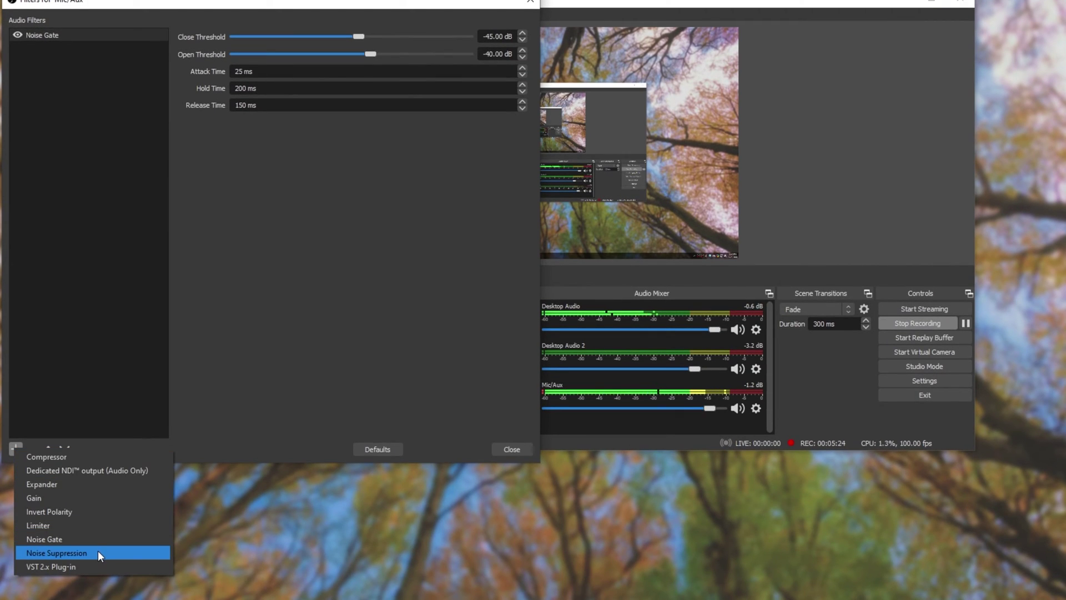
{"action": "left_click", "coordinate": [98, 551]}
{"action": "left_click", "coordinate": [247, 254]}
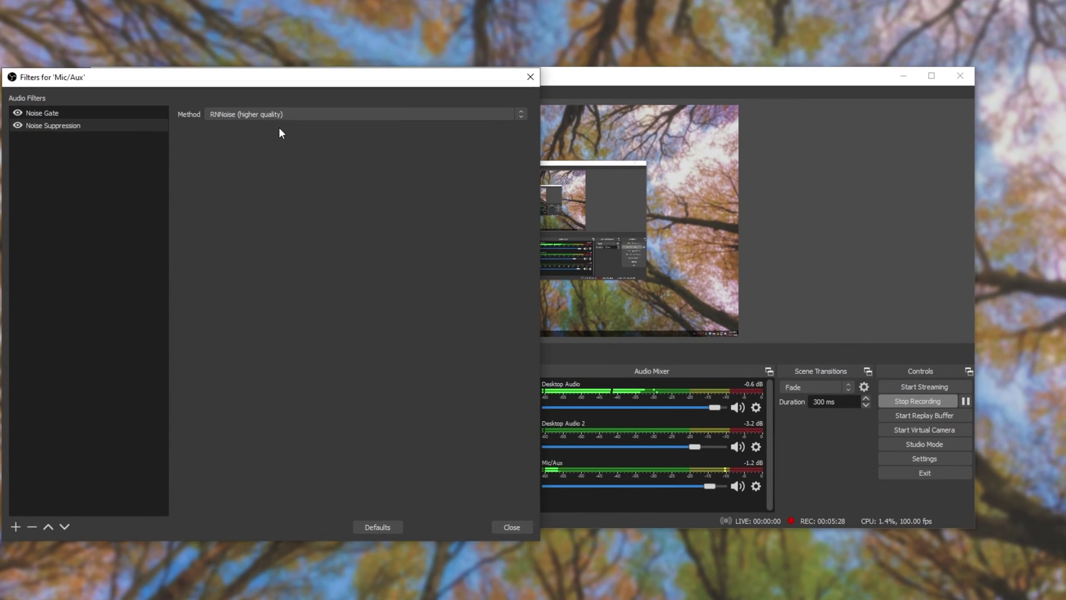
Toggle the suppression method between Speex and RNNoise, leaving it on RNNoise (higher quality)
{"action": "left_click", "coordinate": [288, 113]}
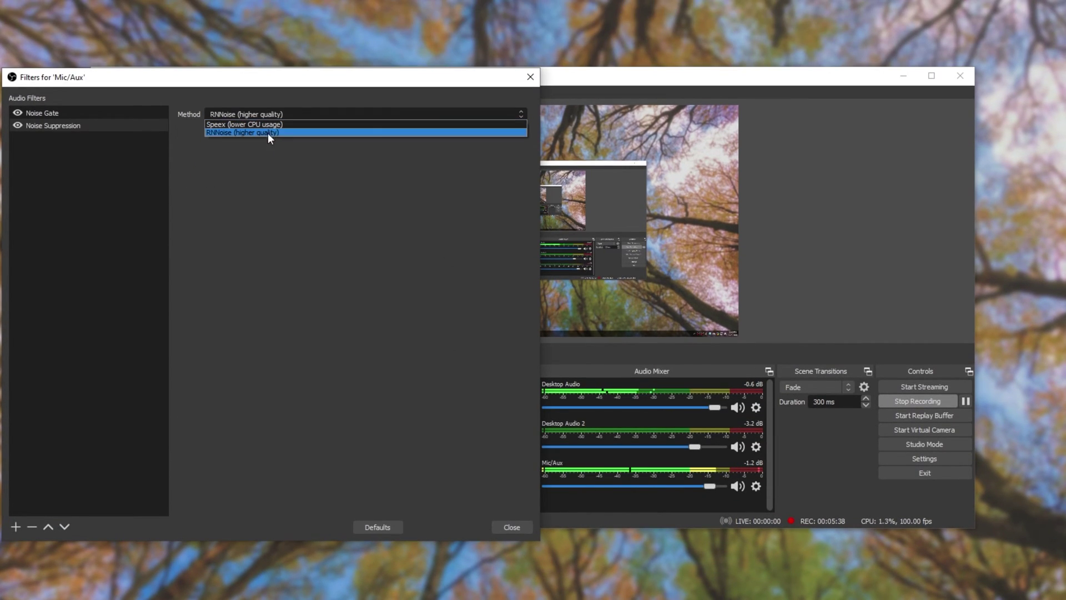
{"action": "left_click", "coordinate": [274, 125]}
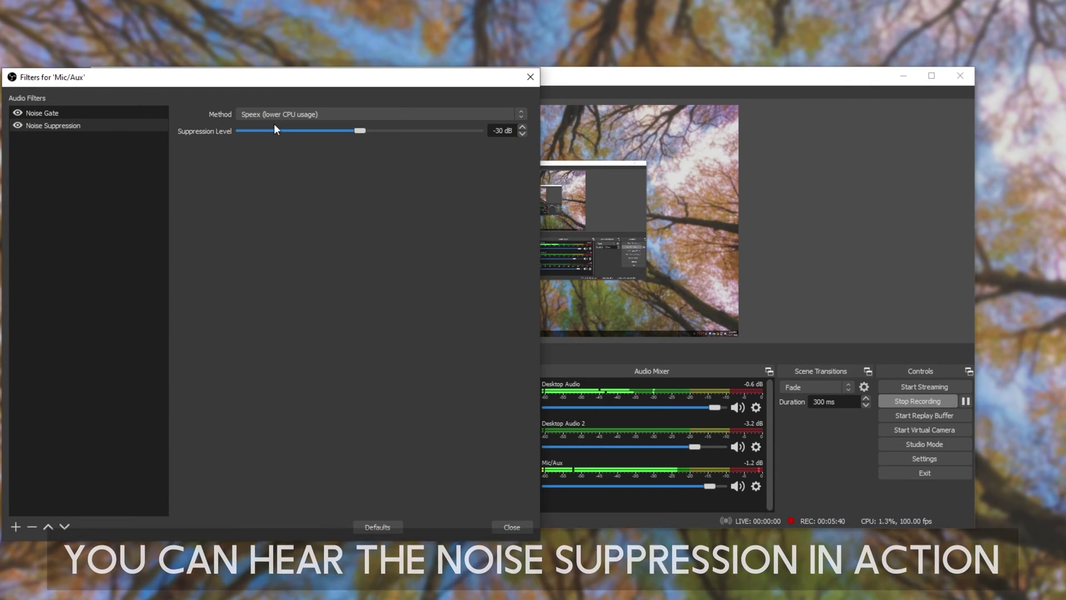
{"action": "left_click", "coordinate": [291, 115]}
{"action": "left_click", "coordinate": [294, 135]}
{"action": "left_click", "coordinate": [305, 115]}
{"action": "left_click", "coordinate": [289, 125]}
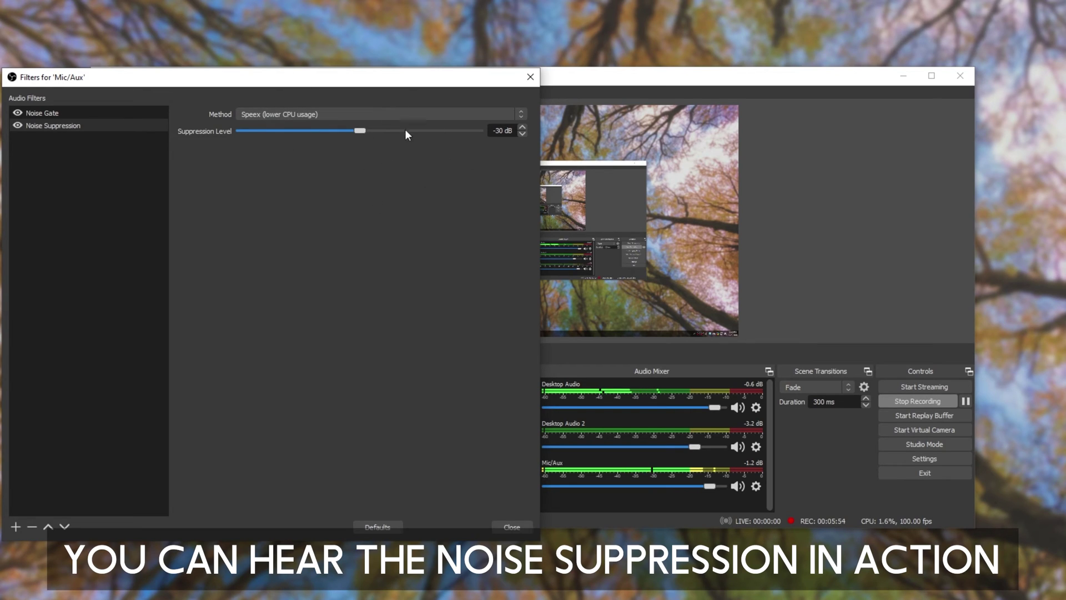
{"action": "left_click", "coordinate": [358, 112]}
{"action": "left_click", "coordinate": [339, 135]}
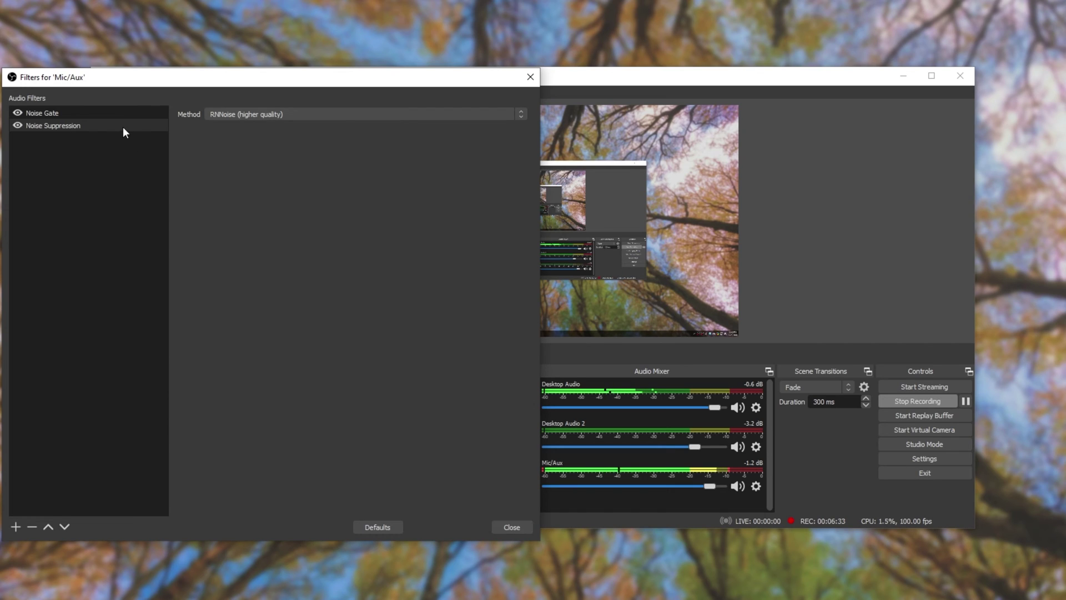
Confirm removing the Noise Suppression filter and dismiss the add-filter list without adding another
{"action": "left_click", "coordinate": [31, 524]}
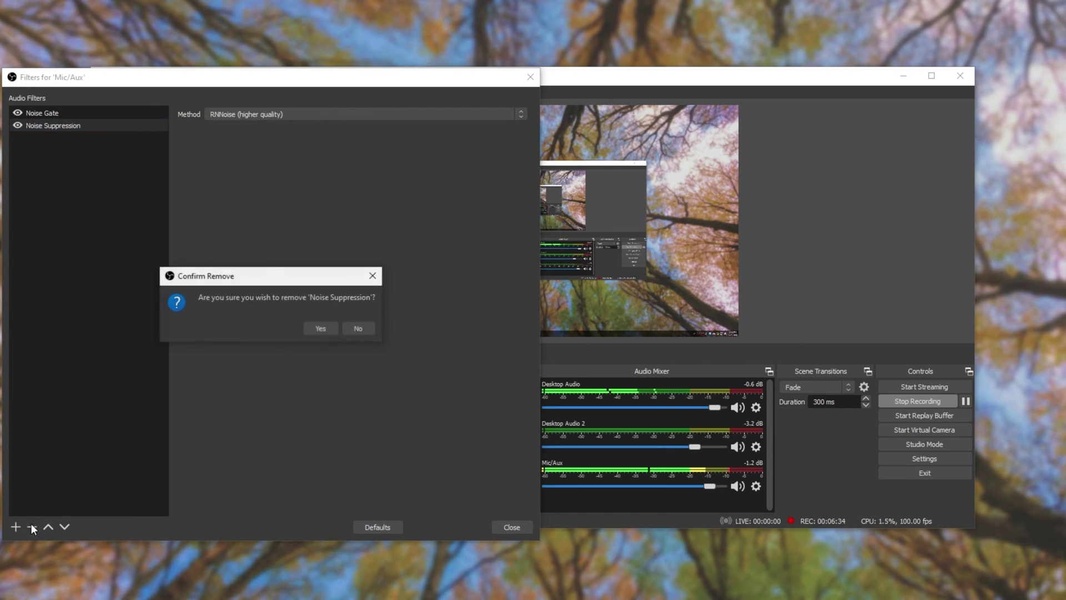
{"action": "left_click", "coordinate": [320, 327]}
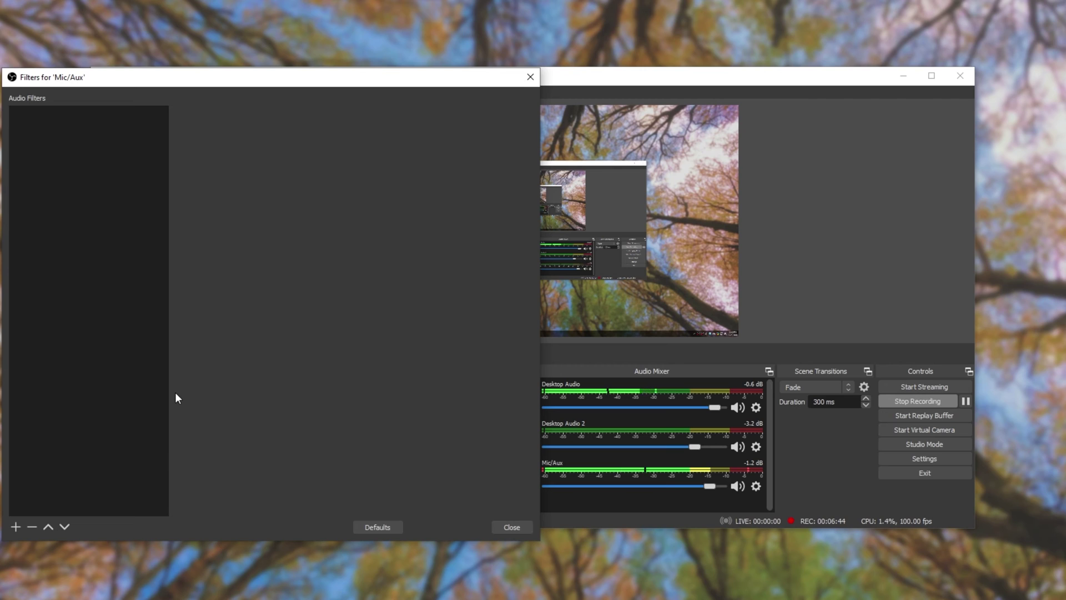
{"action": "left_click", "coordinate": [15, 526]}
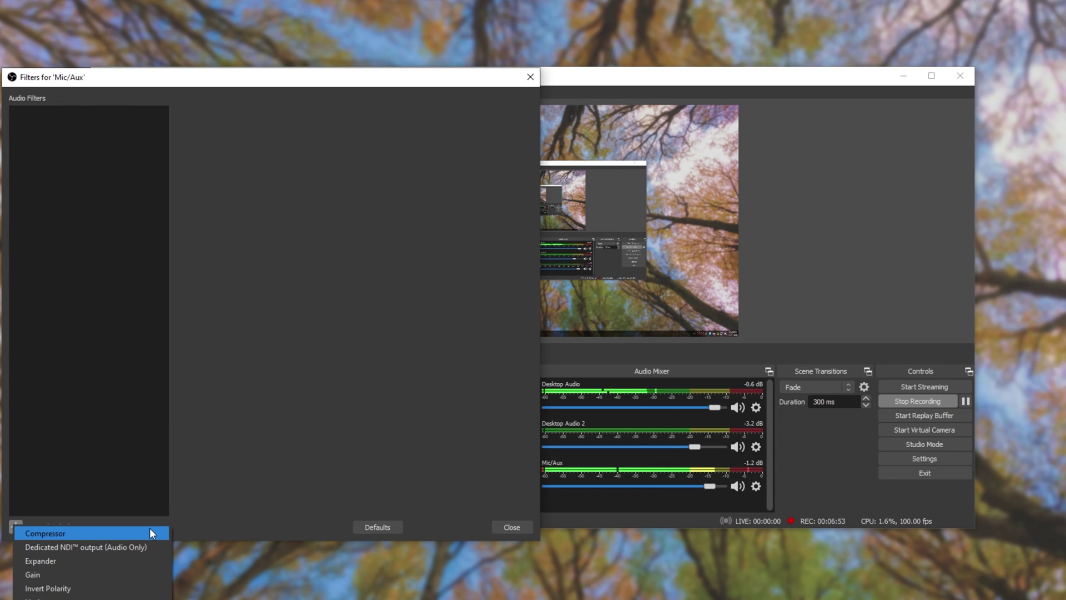
{"action": "left_click", "coordinate": [191, 472]}
{"action": "left_click", "coordinate": [522, 526]}
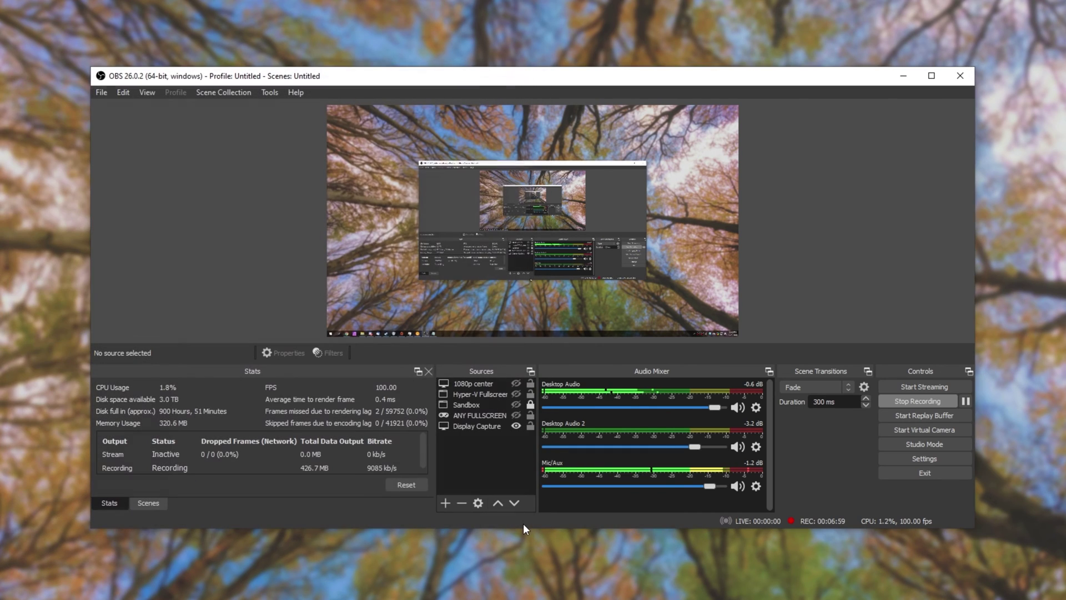